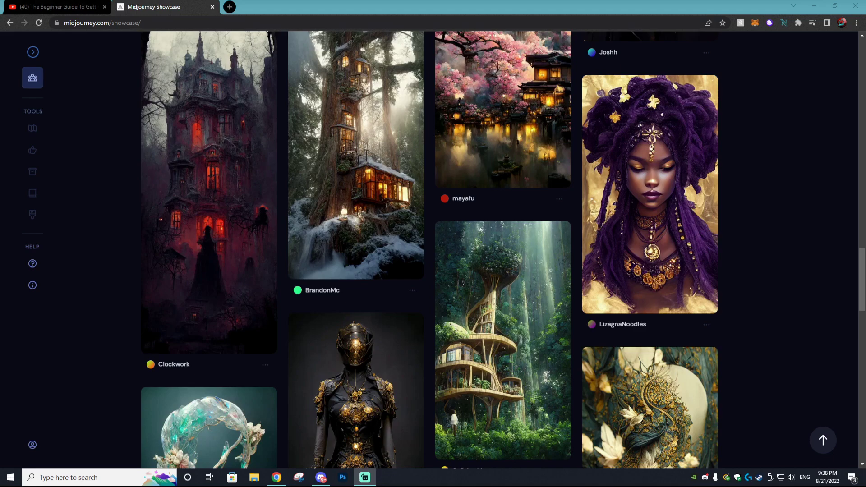
# Scroll back up through the Midjourney community showcase page
pyautogui.scroll(4, 692, 310)
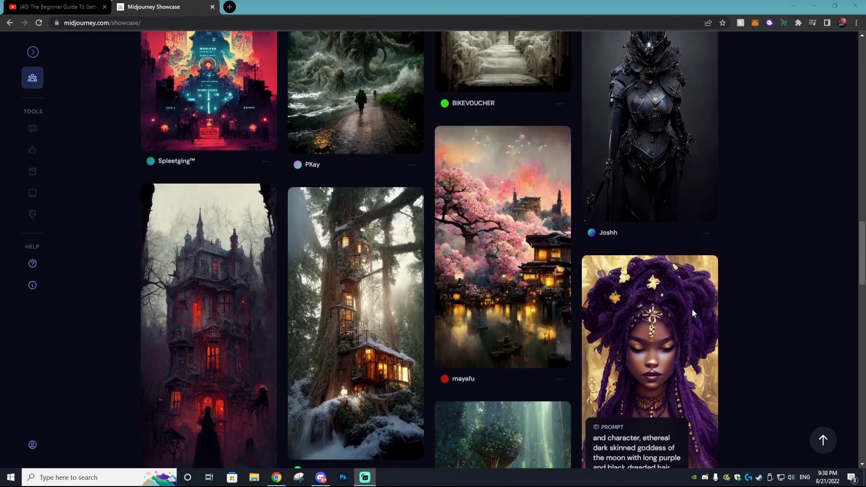
pyautogui.scroll(4, 762, 326)
pyautogui.scroll(7, 727, 310)
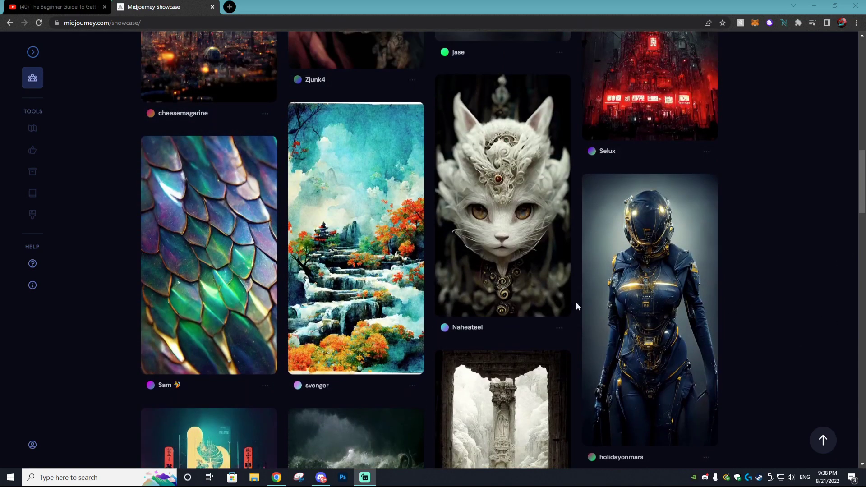
pyautogui.scroll(5, 394, 244)
pyautogui.moveTo(399, 246)
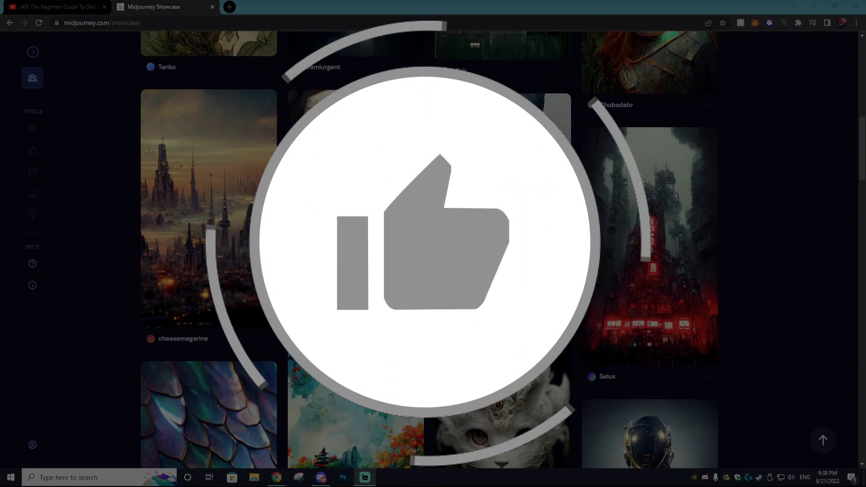
pyautogui.scroll(3, 399, 242)
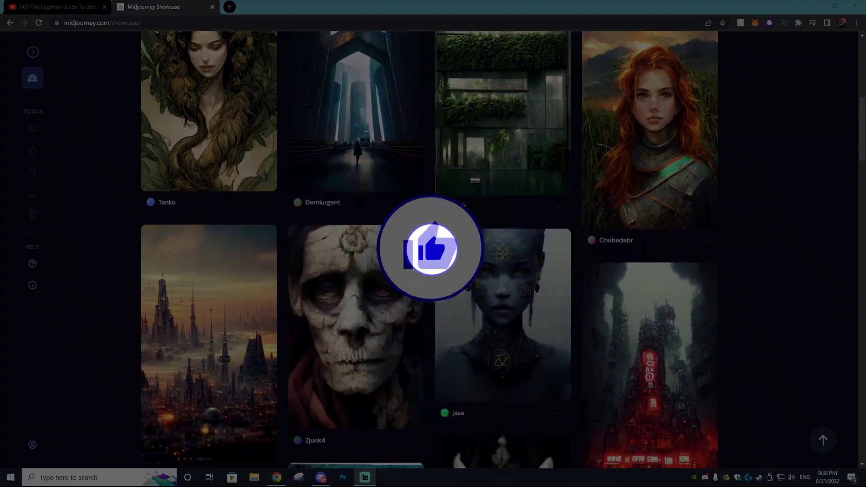
pyautogui.scroll(5, 393, 240)
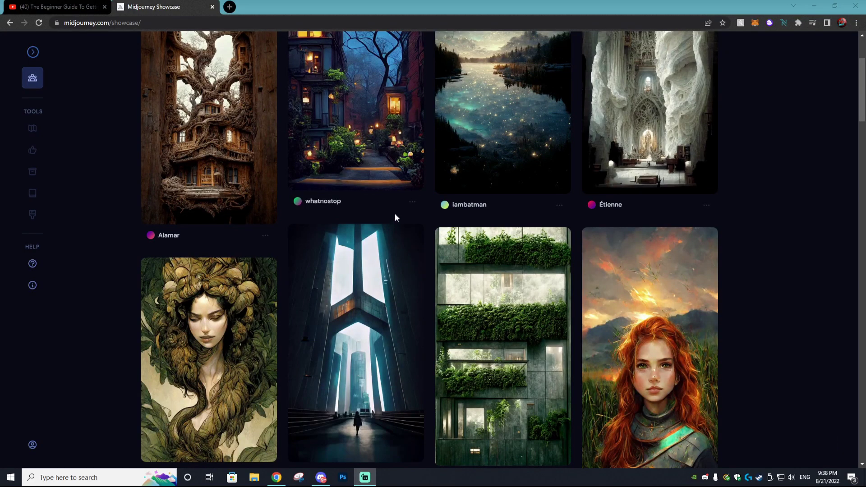
pyautogui.moveTo(394, 215)
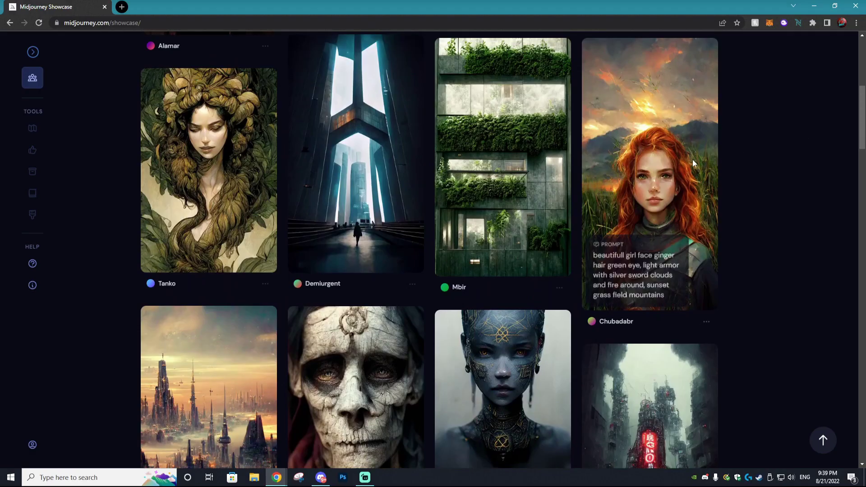
pyautogui.scroll(3, 497, 217)
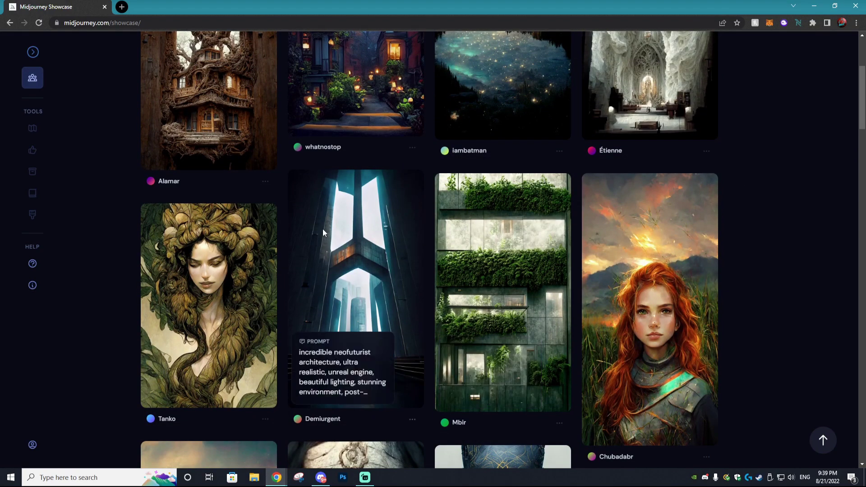
pyautogui.scroll(3, 322, 229)
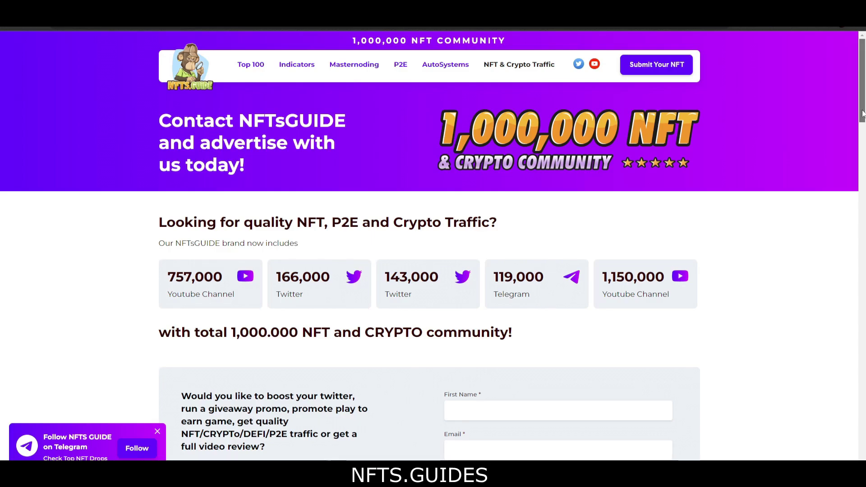
pyautogui.moveTo(863, 113); pyautogui.dragTo(848, 403)
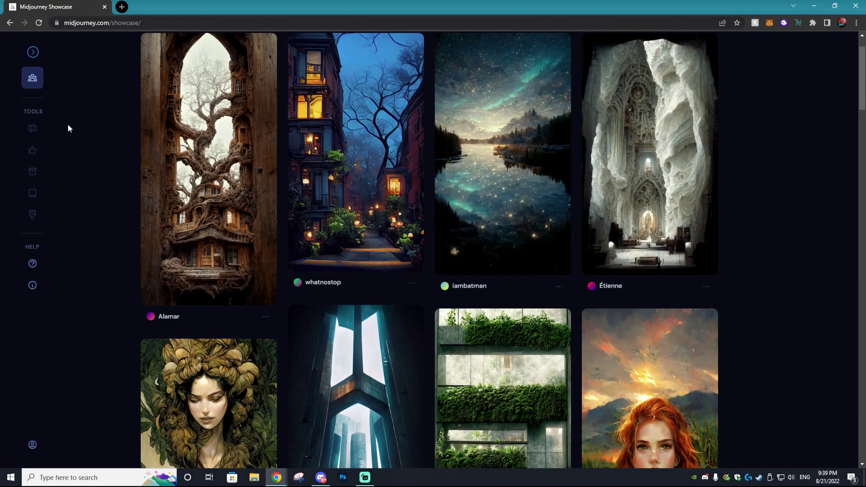
pyautogui.scroll(1, 227, 201)
# Go to midjourney.com/home and open its Discord server invite in a new tab
pyautogui.click(107, 23)
pyautogui.write('midjourney.com/home')
pyautogui.press('Return')
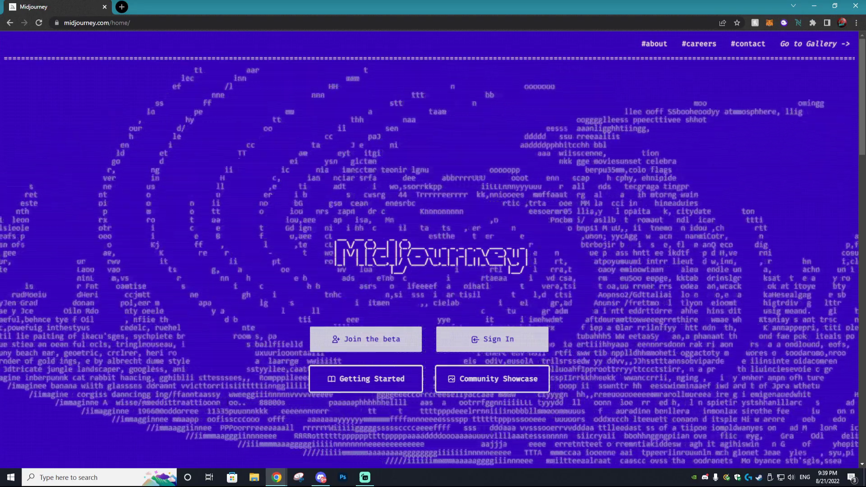
pyautogui.click(365, 340)
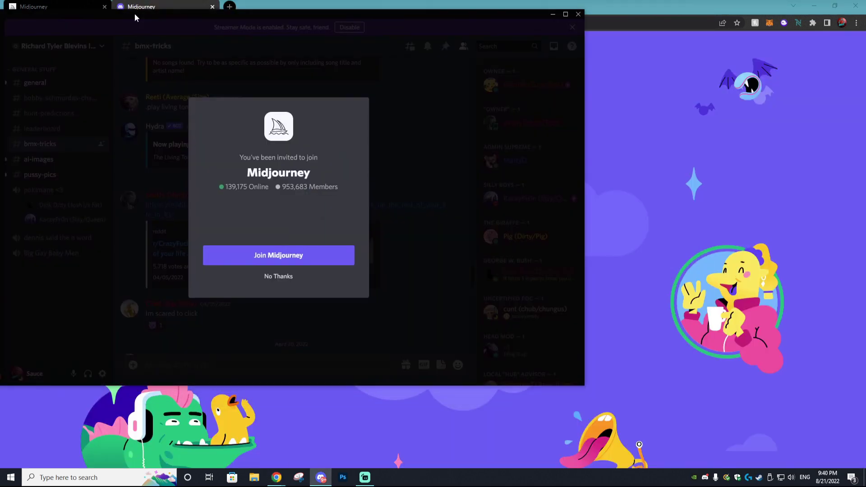
# Join the Midjourney server, sign in on midjourney.com with Discord, and maximize Discord
pyautogui.click(252, 259)
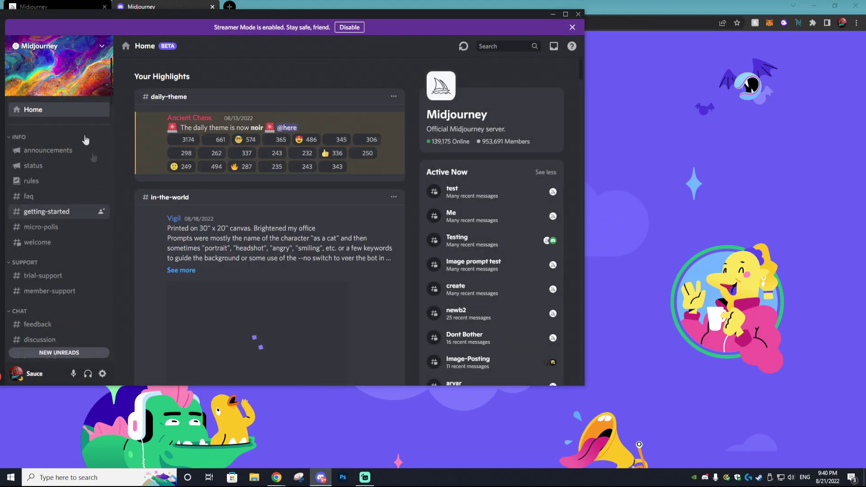
pyautogui.click(58, 6)
pyautogui.click(484, 343)
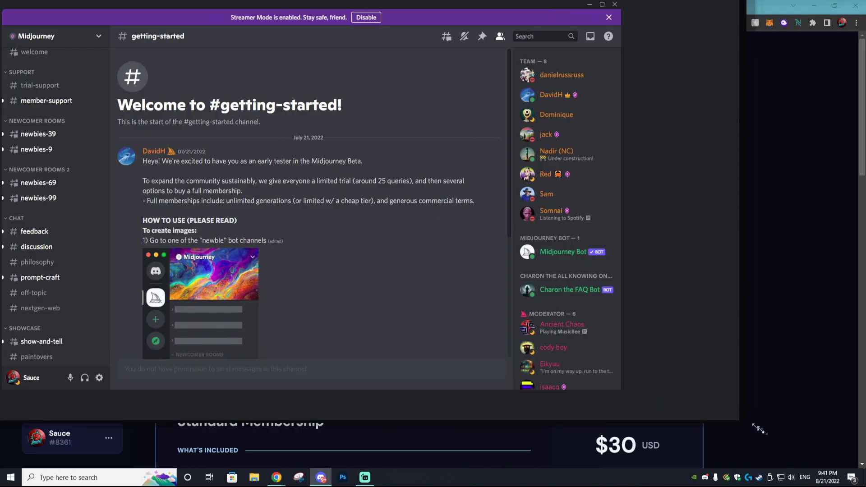
pyautogui.moveTo(759, 431); pyautogui.dragTo(862, 471)
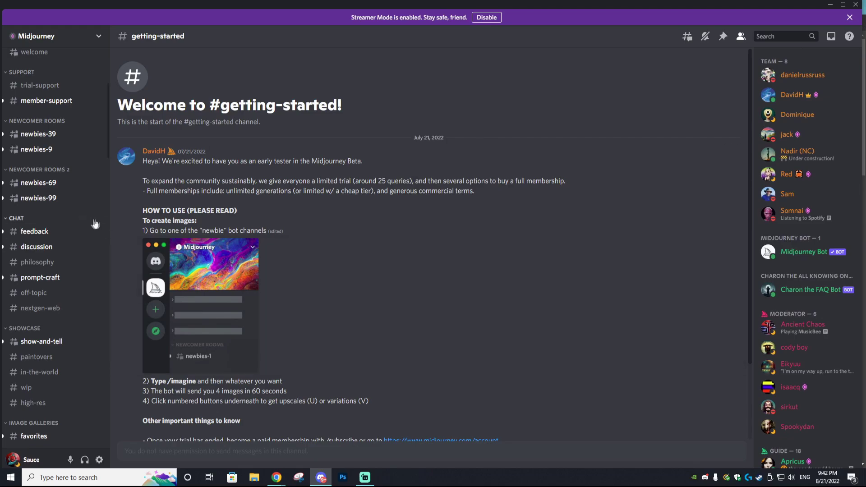
# Go through newbies-39 to newbies-69 under Newcomer Rooms 2 and start a slash command
pyautogui.scroll(-3, 86, 265)
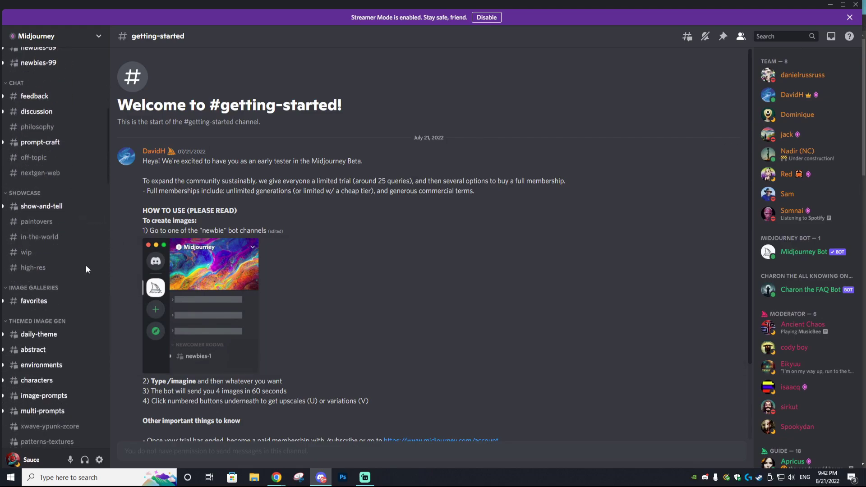
pyautogui.scroll(2, 58, 246)
pyautogui.scroll(-2, 81, 252)
pyautogui.scroll(2, 64, 245)
pyautogui.scroll(2, 49, 176)
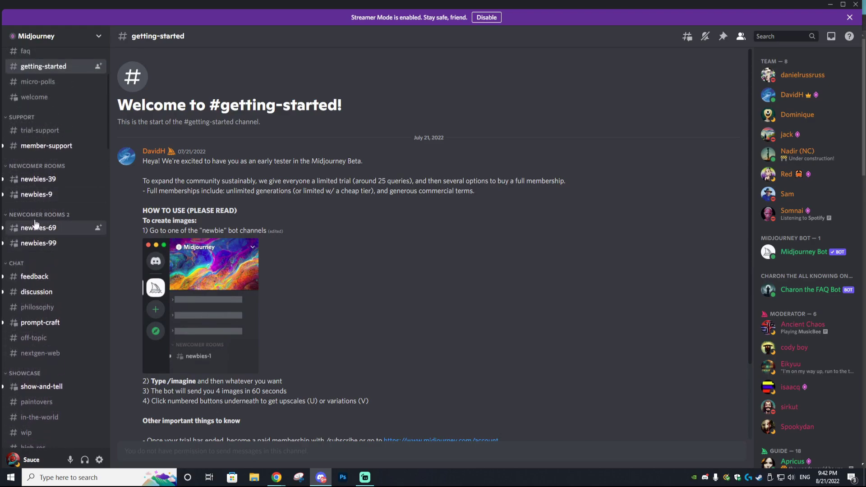
pyautogui.click(44, 182)
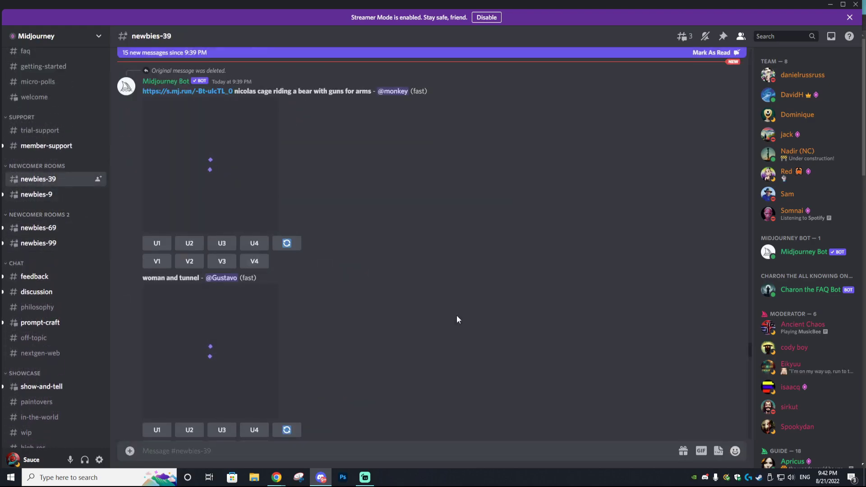
pyautogui.click(46, 234)
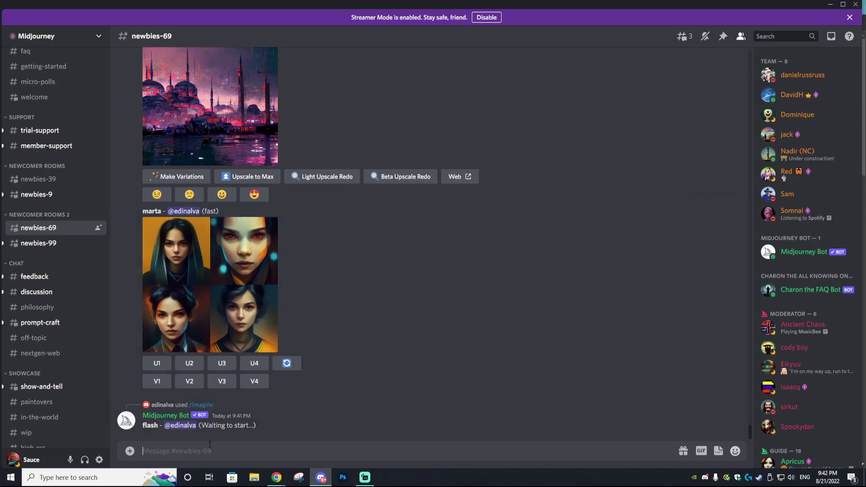
pyautogui.write('/')
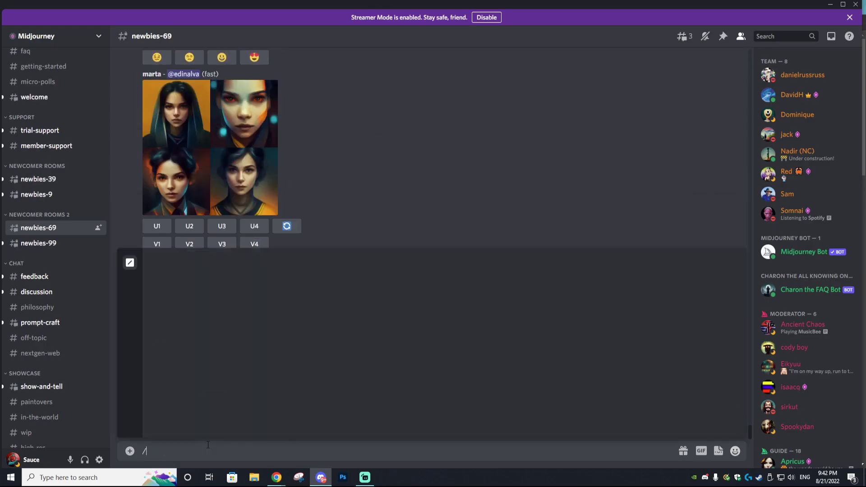
pyautogui.write('imz')
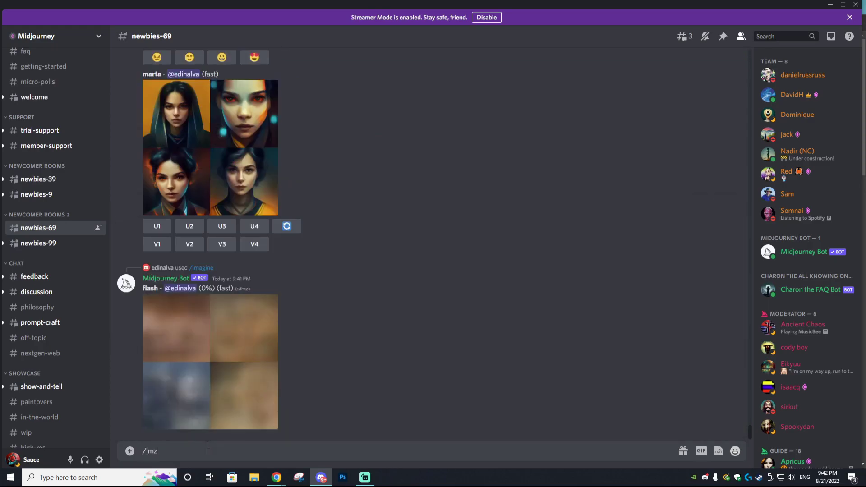
# Send /imagine with the prompt 'sauce, angry, bottle, flames, spicy, kingdom'
pyautogui.press('BackSpace')
pyautogui.press('Tab')
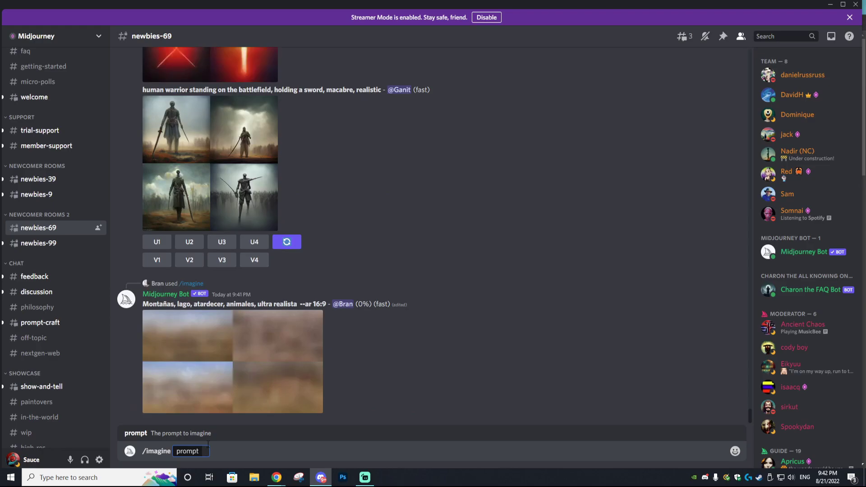
pyautogui.write('sauce,')
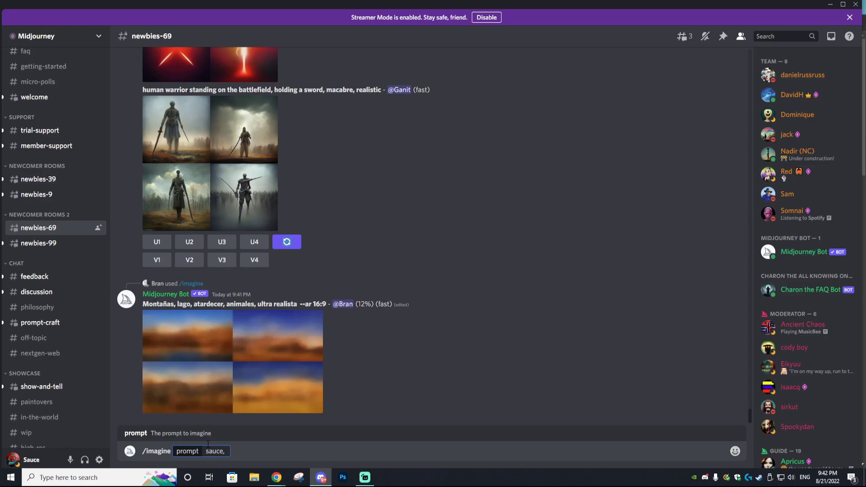
pyautogui.write('angry, bot')
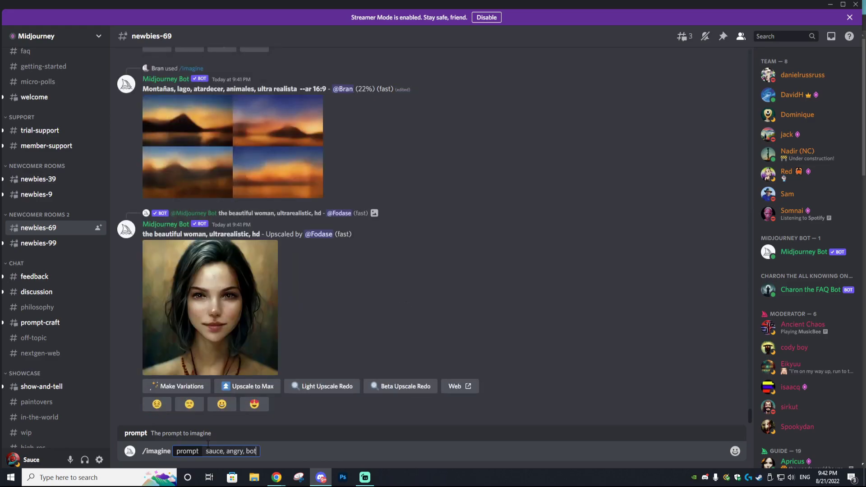
pyautogui.write('tle, flames, spicy, kingdom')
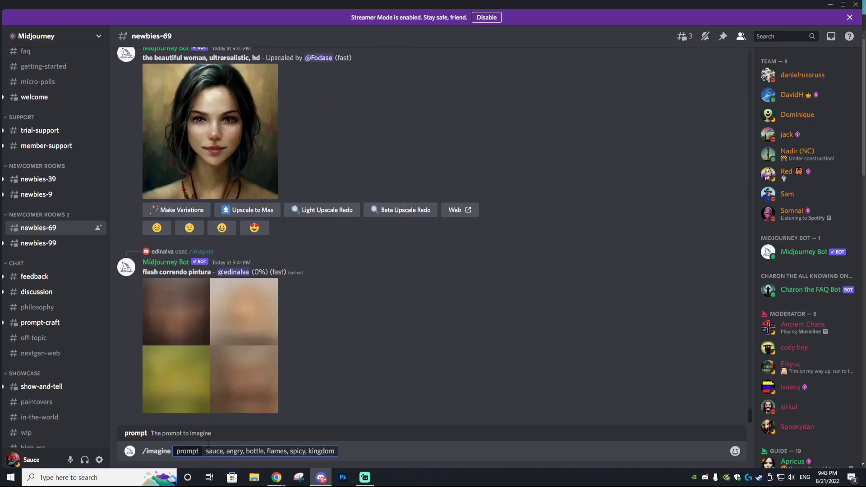
pyautogui.press('Return')
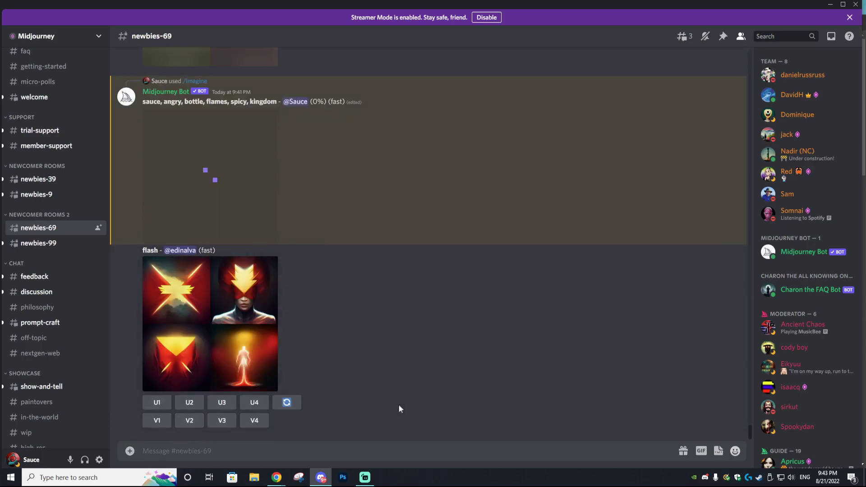
# Bring up the hot sauce grid's options and preview it enlarged
pyautogui.scroll(5, 271, 167)
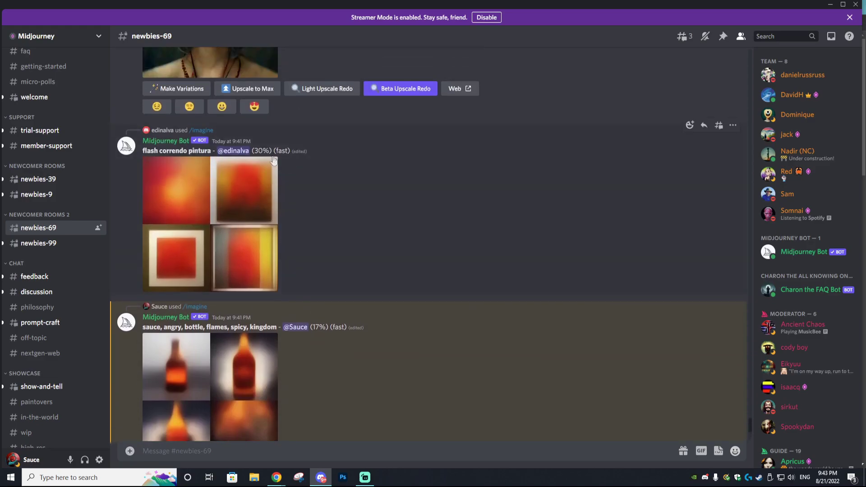
pyautogui.scroll(-1, 316, 334)
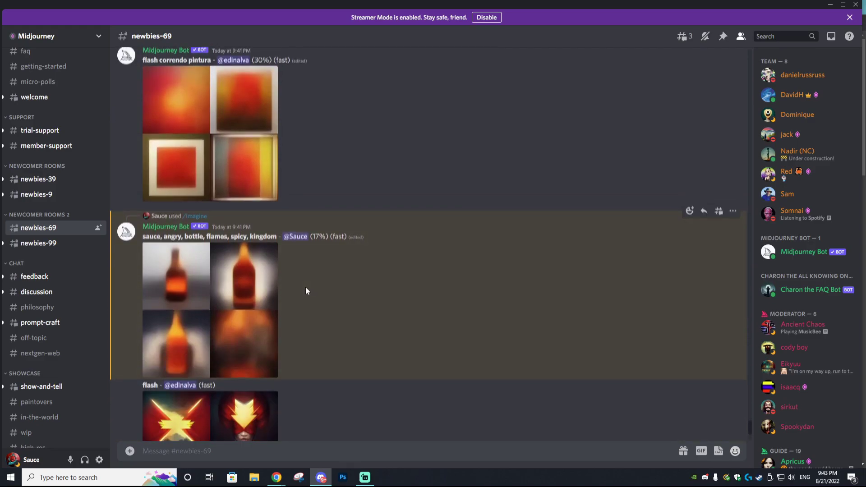
pyautogui.scroll(1, 334, 271)
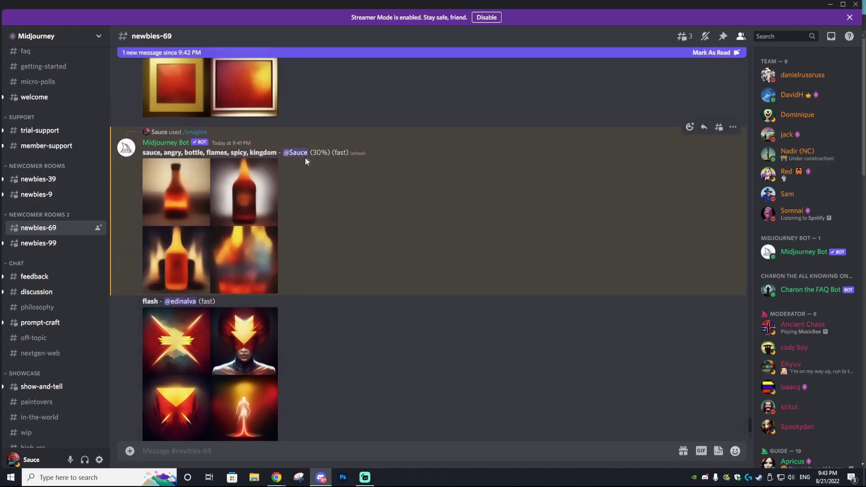
pyautogui.rightClick(253, 261)
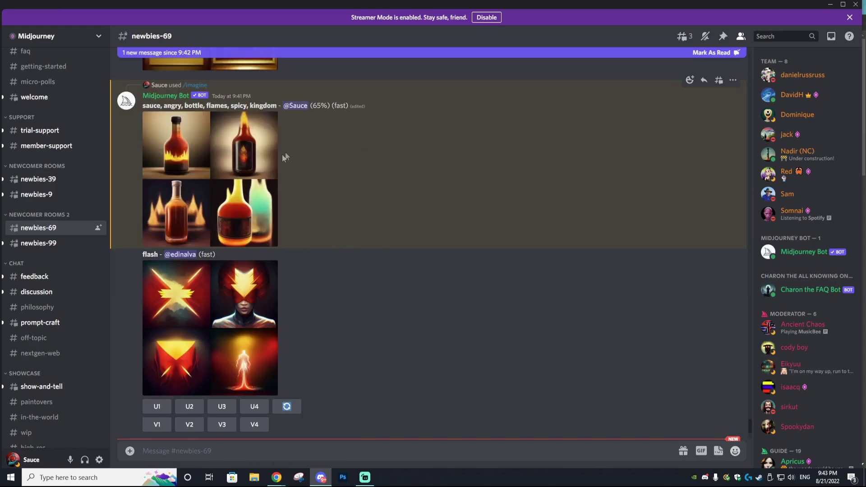
pyautogui.click(250, 158)
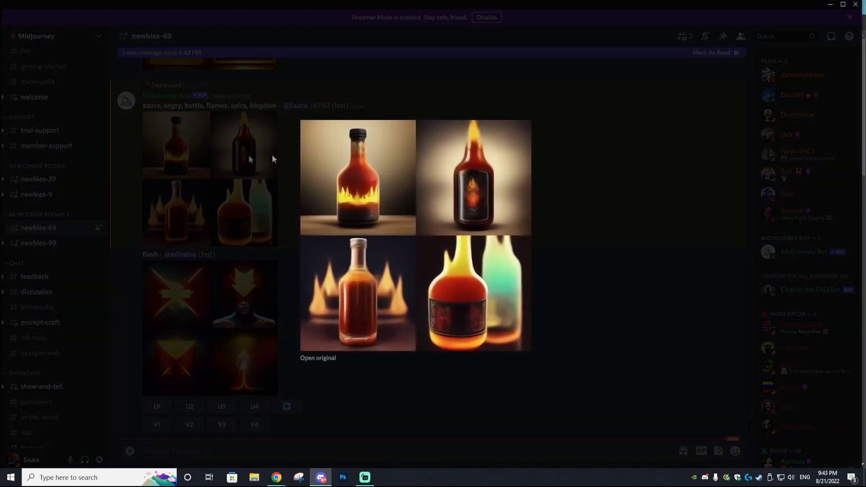
pyautogui.click(572, 144)
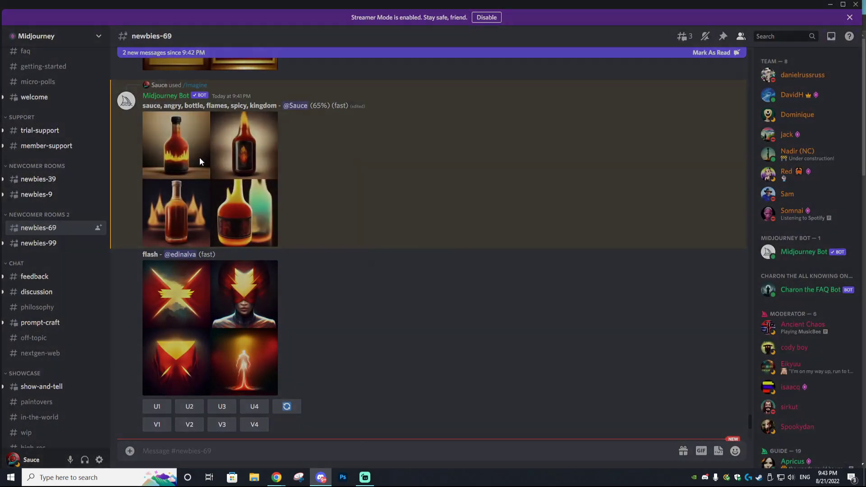
# Enlarge the newer bottle grid render and open the full-size original image
pyautogui.click(199, 161)
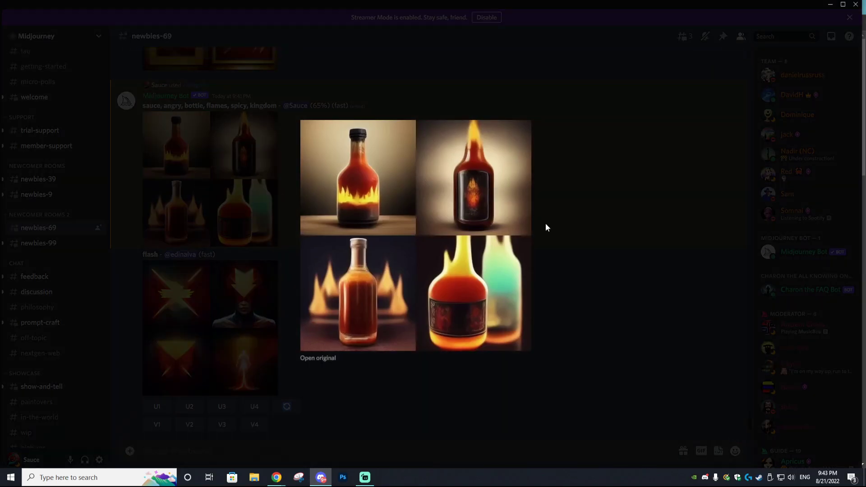
pyautogui.click(592, 203)
pyautogui.click(237, 169)
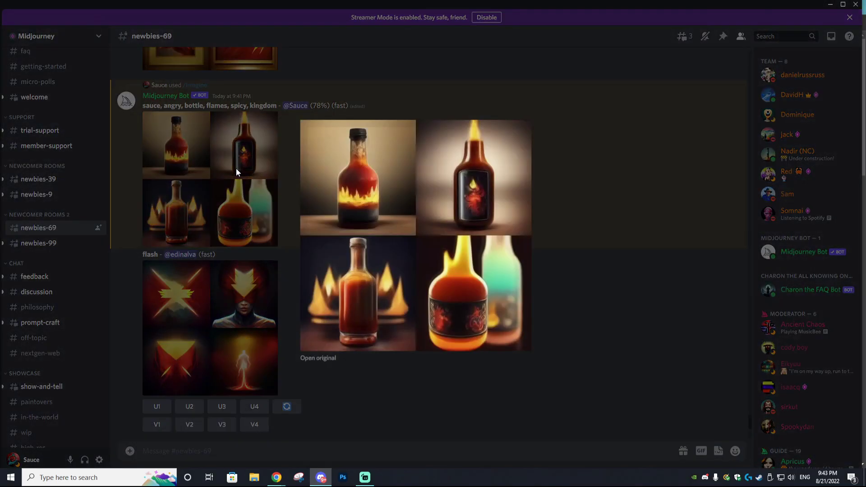
pyautogui.click(622, 169)
pyautogui.click(214, 156)
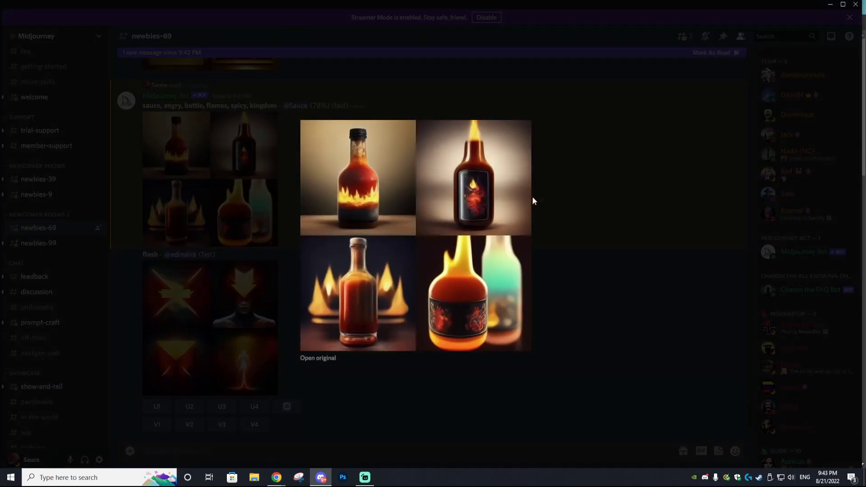
pyautogui.click(638, 190)
pyautogui.click(204, 262)
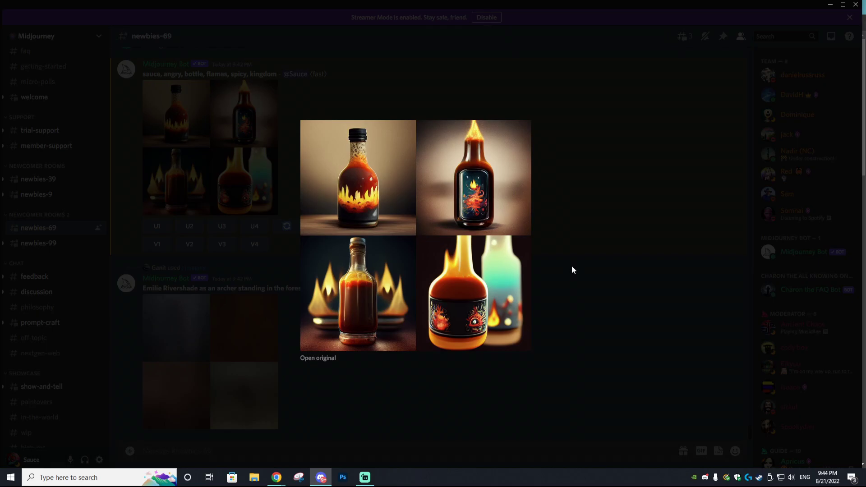
pyautogui.click(333, 358)
# Zoom the original sauce grid in Chrome, then return to Discord and close the viewer
pyautogui.scroll(2, 464, 218)
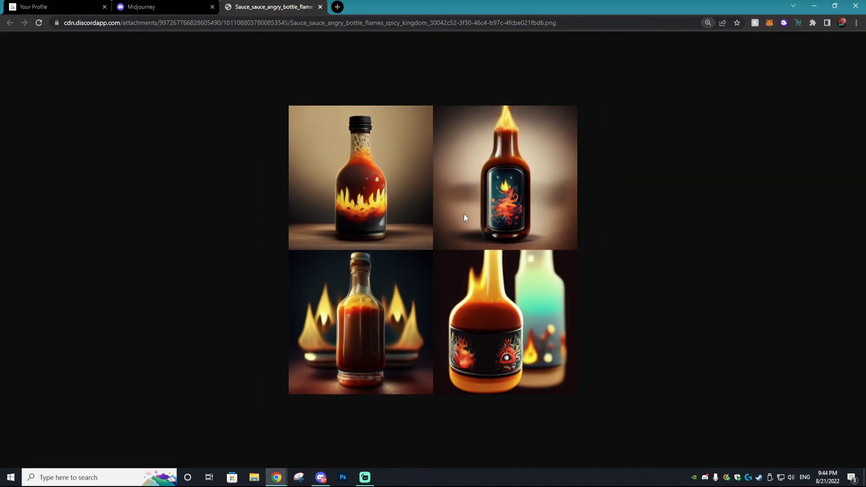
pyautogui.scroll(-1, 465, 215)
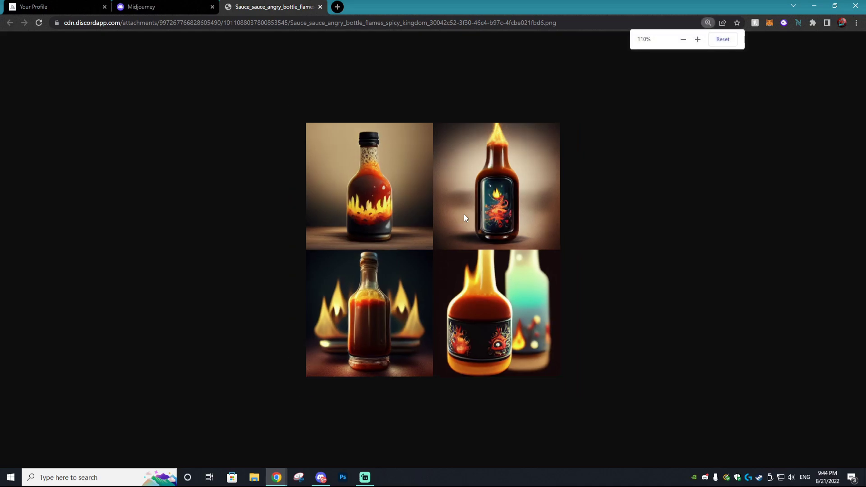
pyautogui.scroll(-1, 464, 214)
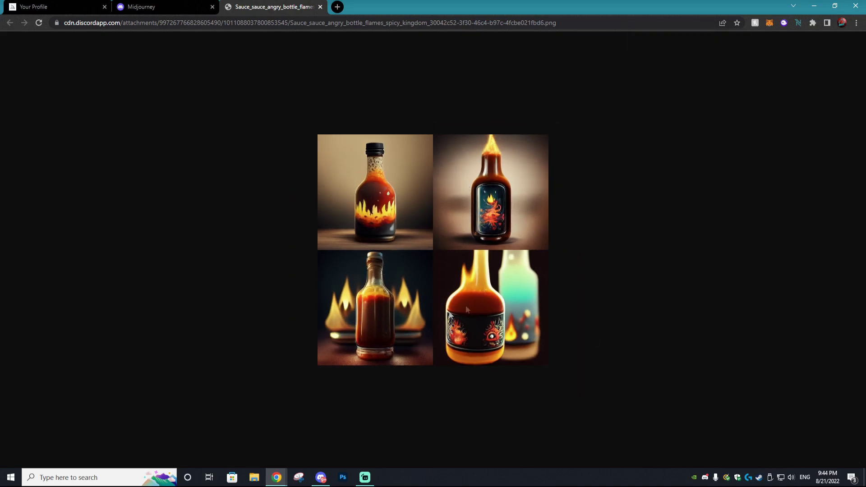
pyautogui.click(321, 478)
pyautogui.click(413, 384)
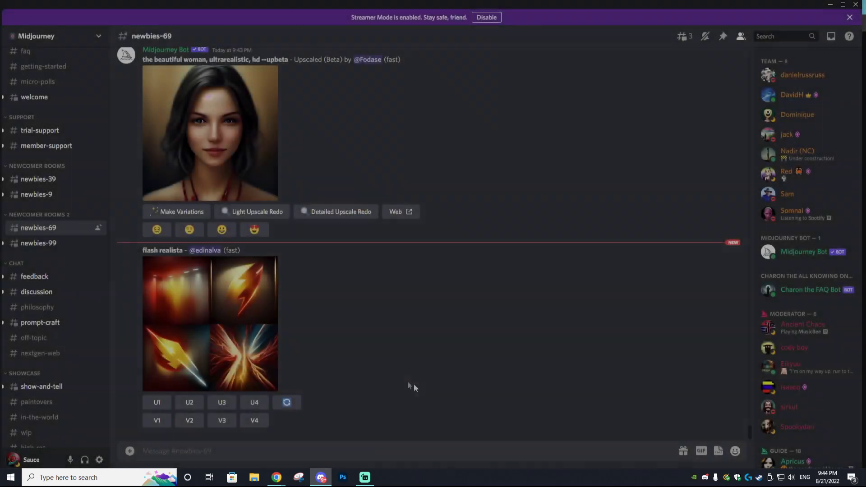
# Upscale the fourth, bottom-right sauce bottle image
pyautogui.scroll(7, 347, 364)
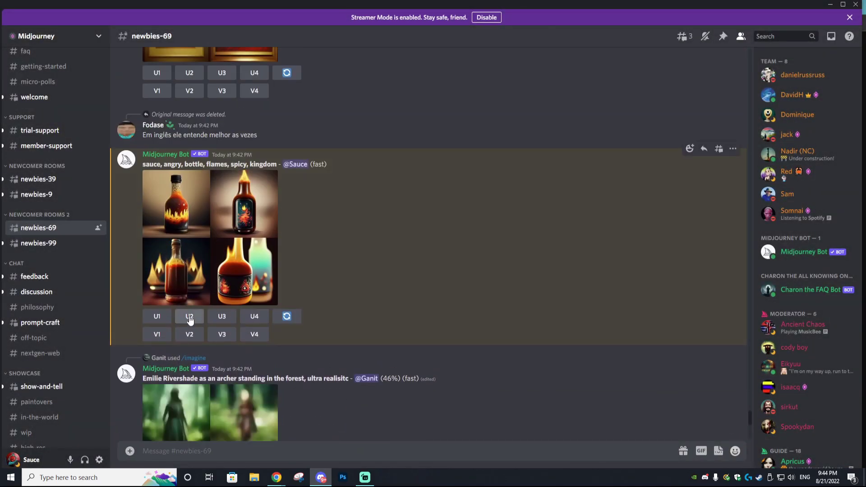
pyautogui.click(190, 316)
pyautogui.click(254, 317)
# Inspect the sauce bottle grid and the new re-rolled render enlarged
pyautogui.scroll(10, 221, 362)
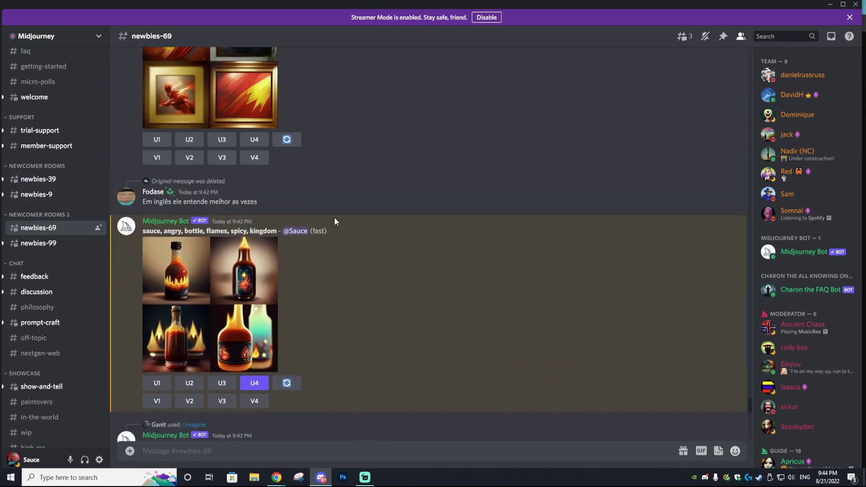
pyautogui.click(215, 336)
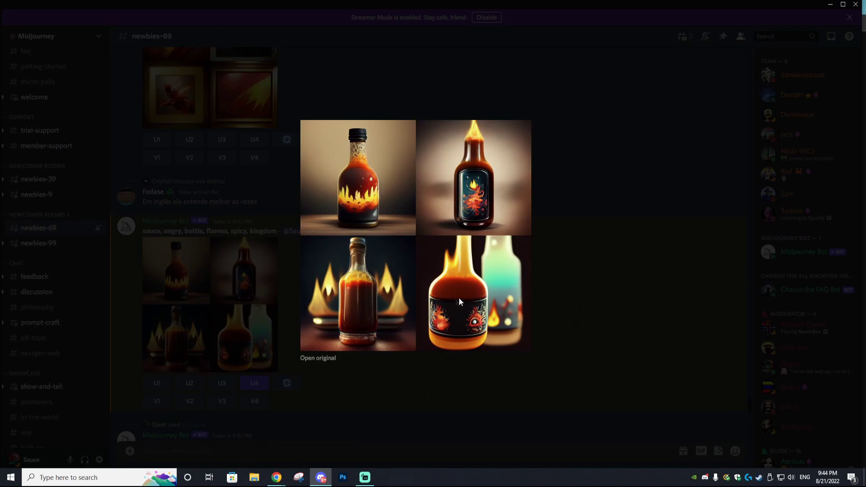
pyautogui.click(579, 306)
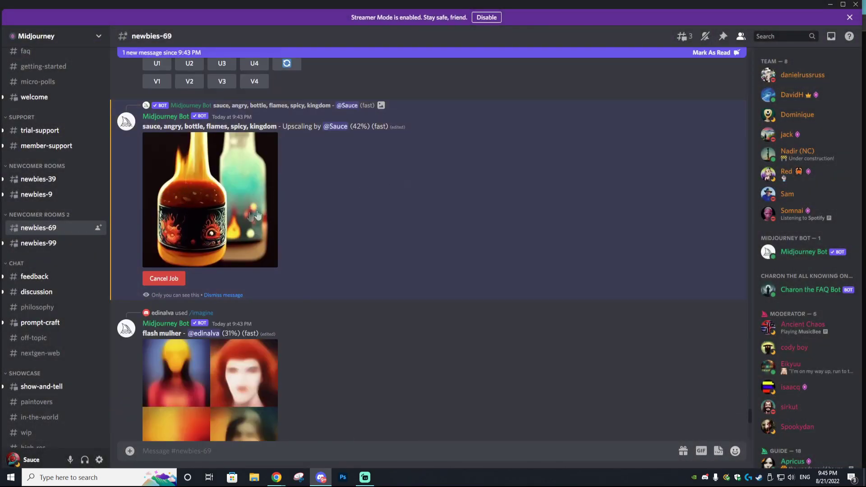
pyautogui.scroll(10, 267, 213)
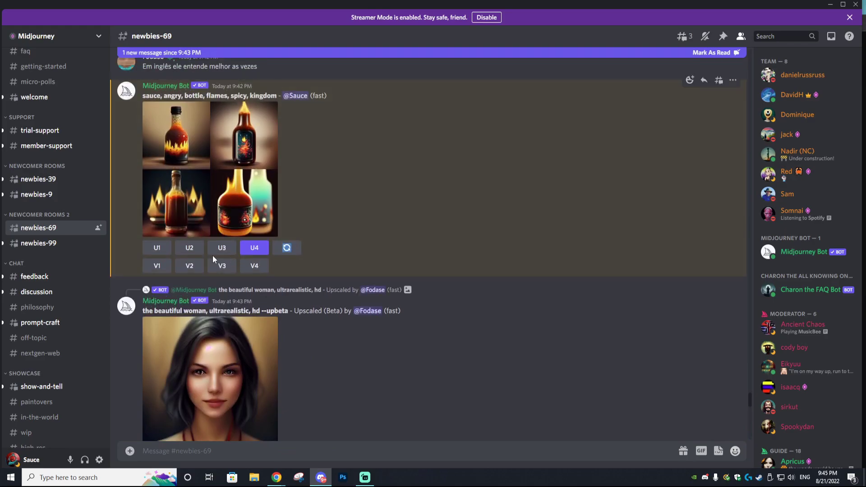
pyautogui.click(172, 200)
pyautogui.click(656, 248)
pyautogui.scroll(-10, 355, 308)
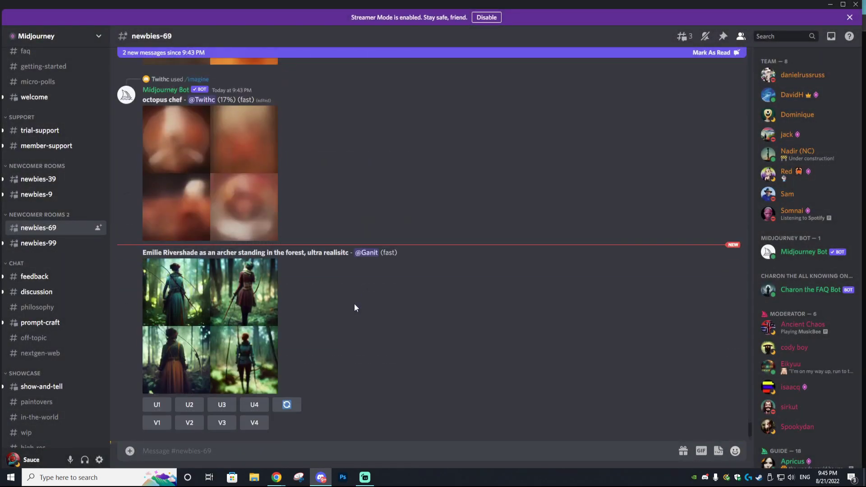
pyautogui.scroll(-8, 355, 305)
pyautogui.scroll(2, 256, 237)
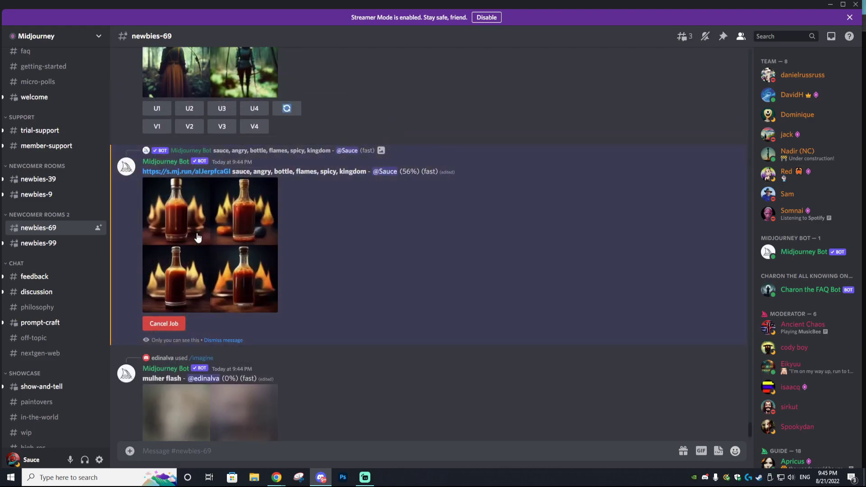
pyautogui.click(217, 223)
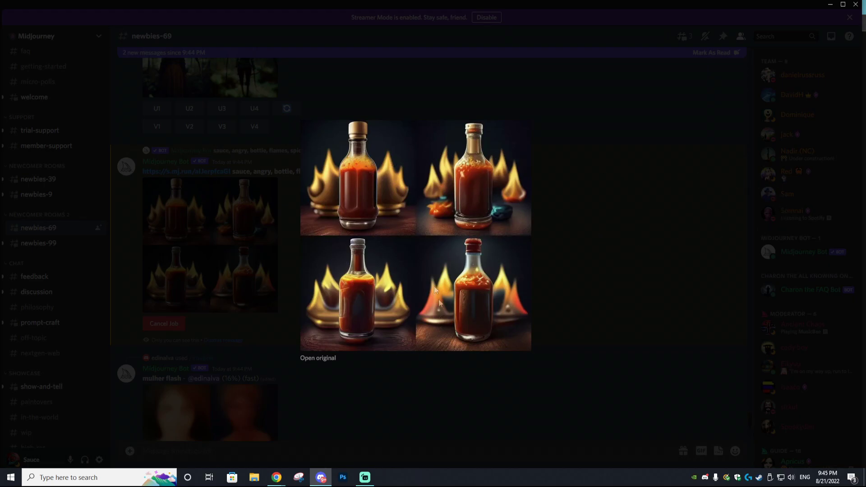
pyautogui.click(593, 219)
# Send /imagine with the prompt 'cartoon, eyes, sauce bottle, angry, headset, hands, feet'
pyautogui.write('imagine')
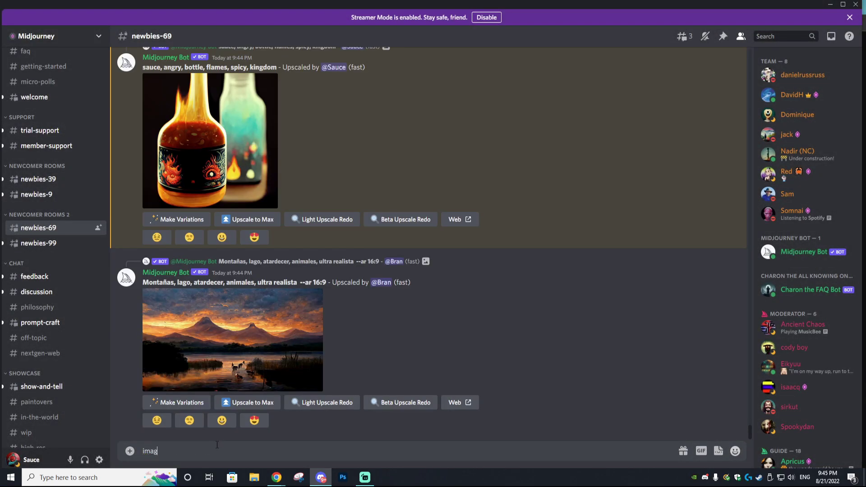
pyautogui.hotkey('ctrl', 'a')
pyautogui.write('/imagi')
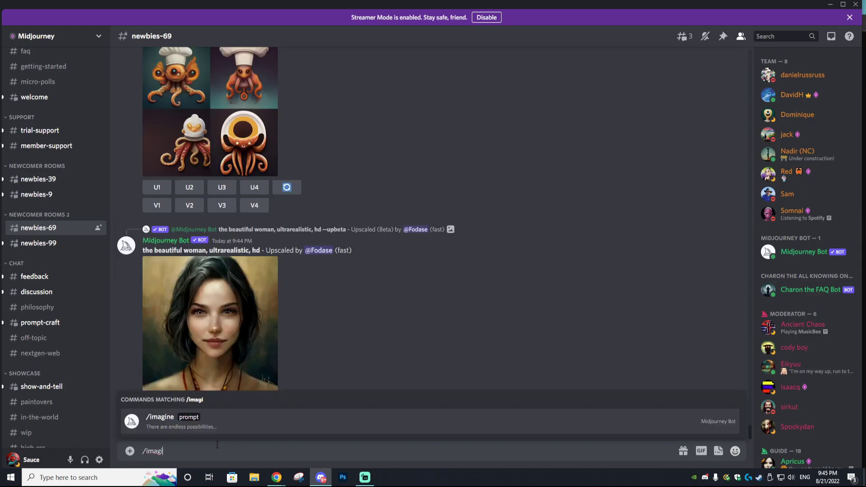
pyautogui.write('ne')
pyautogui.press('Tab')
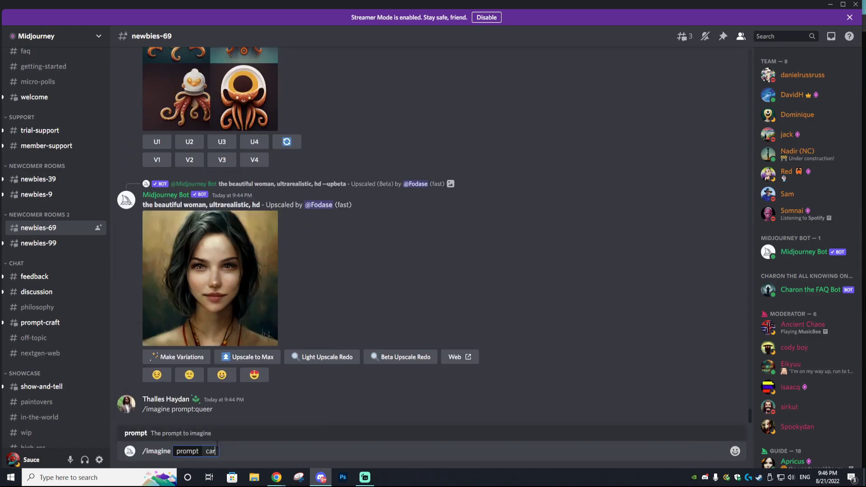
pyautogui.write('cartoon, eyes, sauce bottl')
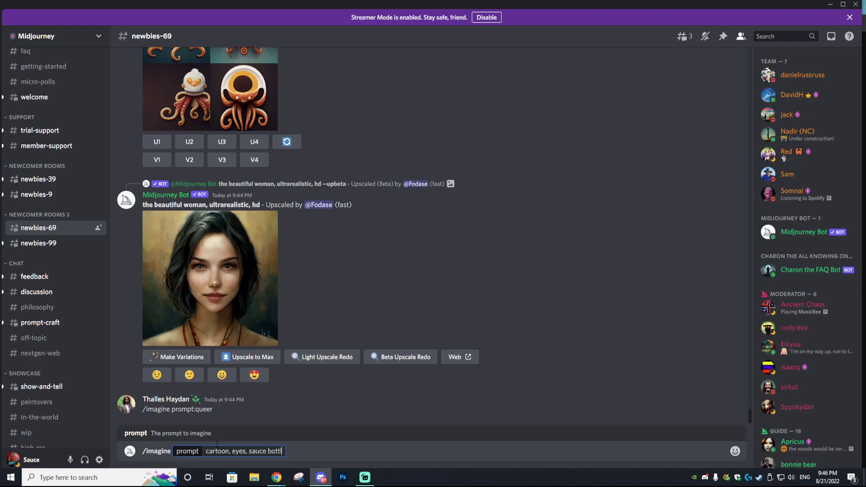
pyautogui.write('e, angry')
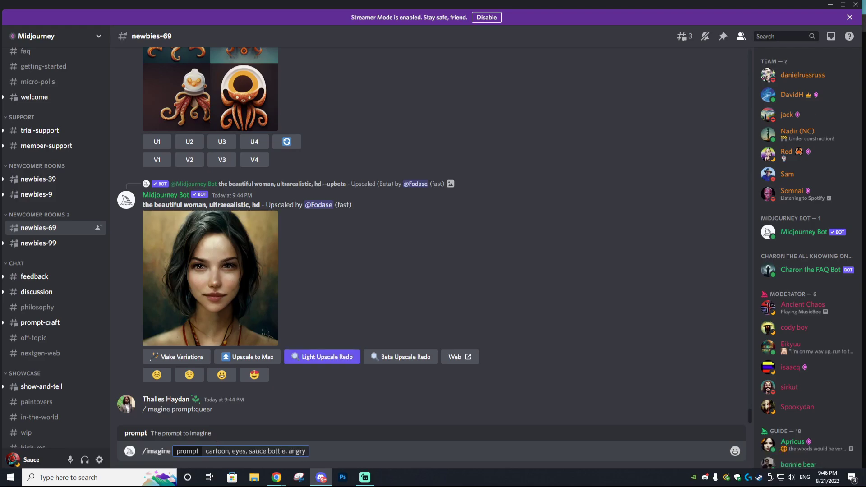
pyautogui.write(', headset, hands, feet')
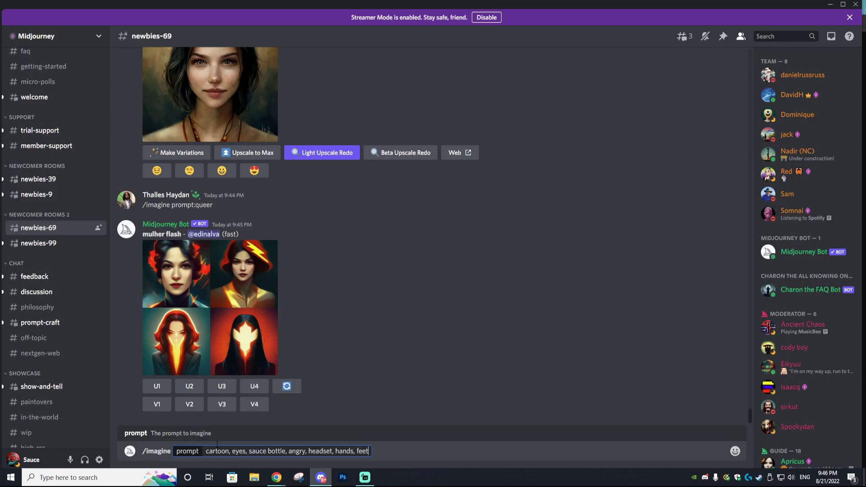
pyautogui.press('Return')
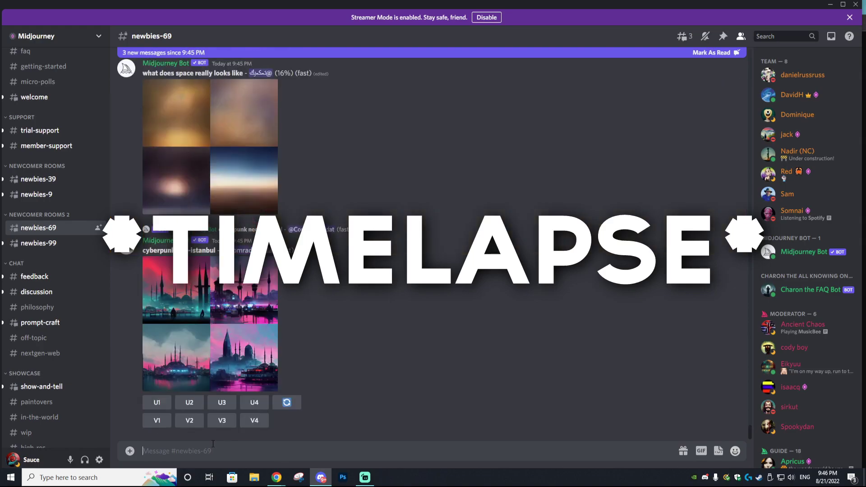
# Scroll to the finished cartoon sauce bottle grid and view it enlarged
pyautogui.scroll(10, 255, 228)
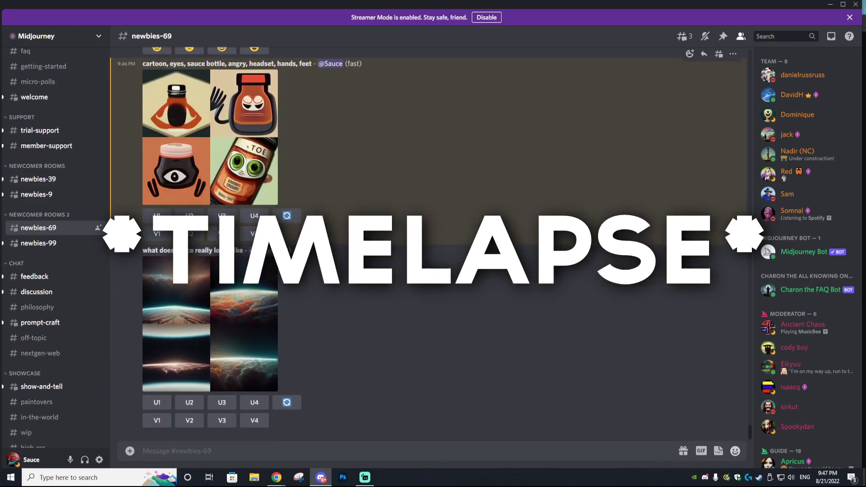
pyautogui.click(224, 145)
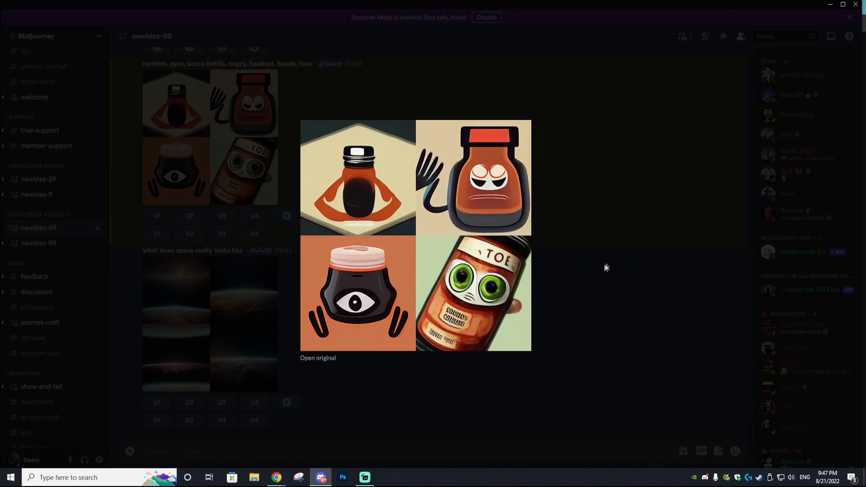
# Close the cartoon bottle viewer and submit the 'nft, ape, goofy, cartoon, bayc, monkey' prompt
pyautogui.click(603, 292)
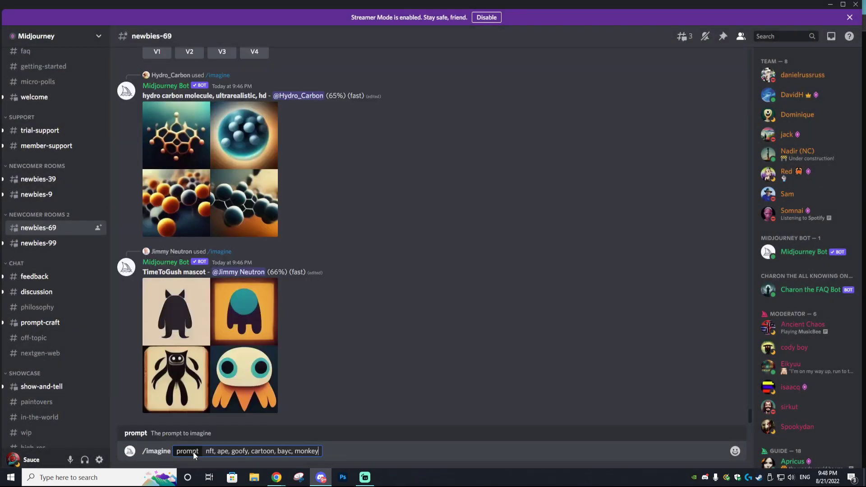
pyautogui.press('Return')
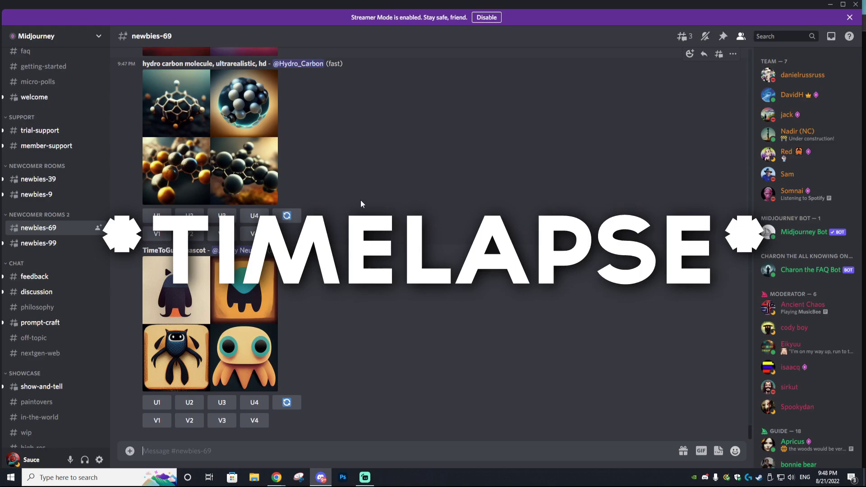
# Scroll back to the finished four-image cartoon ape grid, view it enlarged, then close it
pyautogui.scroll(7, 358, 199)
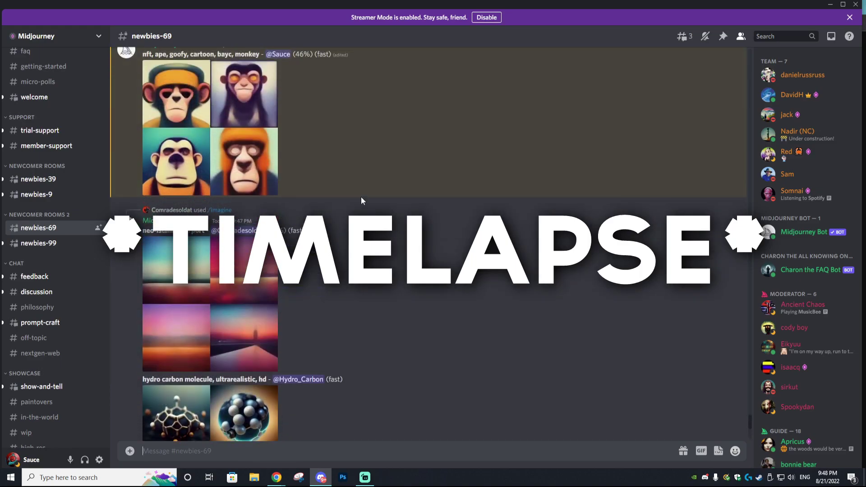
pyautogui.scroll(1, 361, 196)
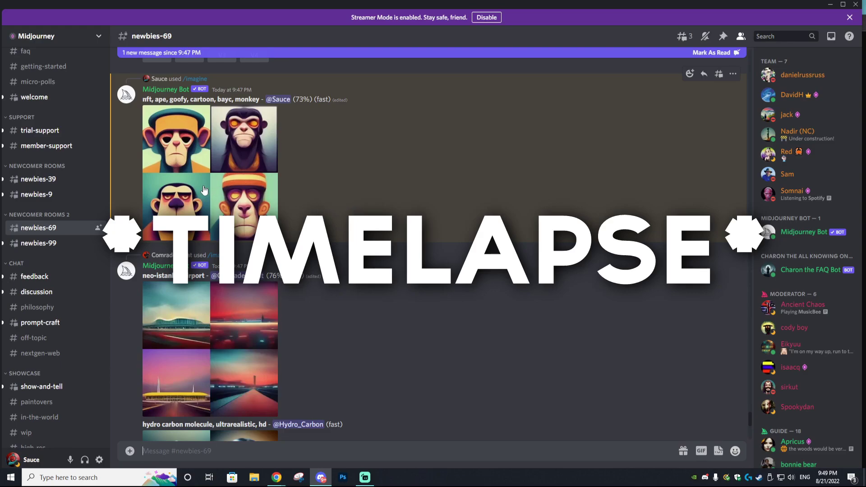
pyautogui.scroll(1, 209, 189)
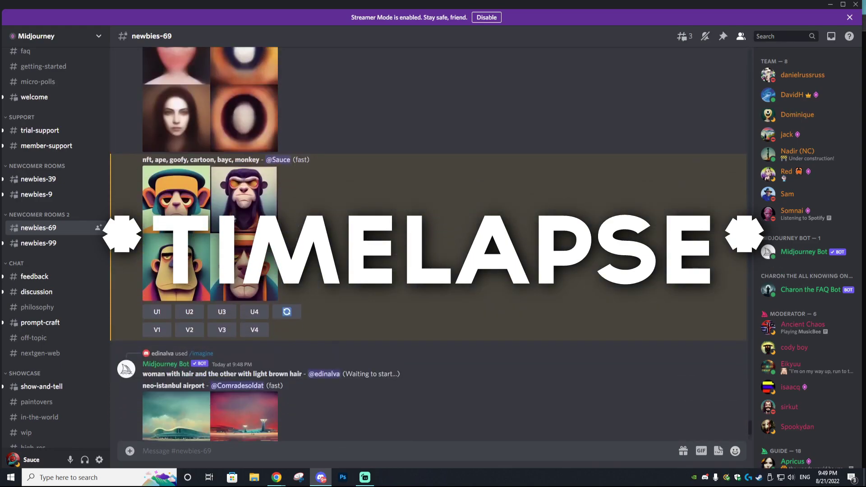
pyautogui.click(234, 218)
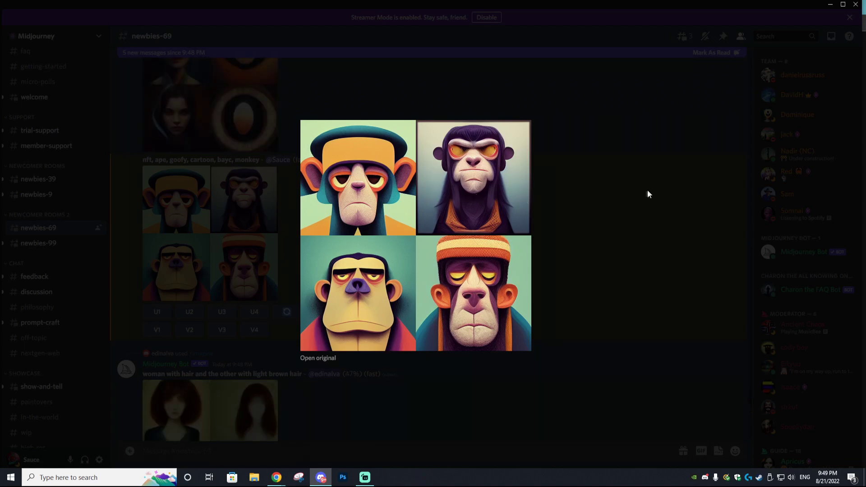
pyautogui.click(594, 217)
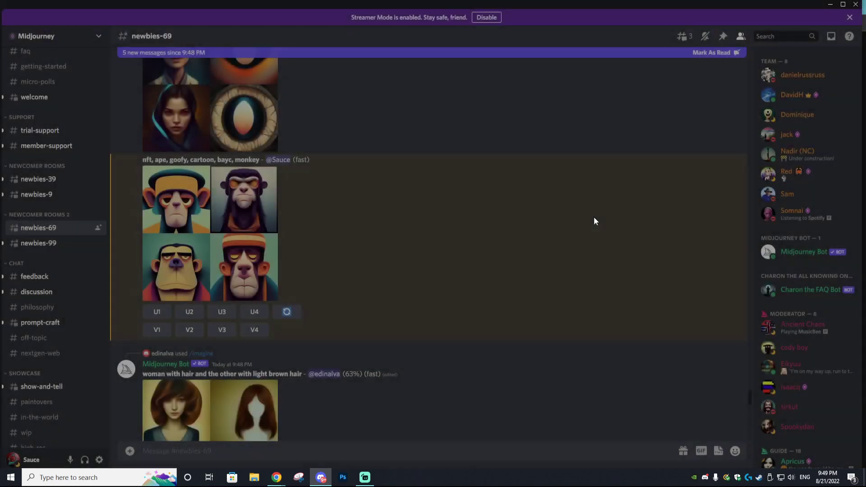
# Minimize Discord, go to the Midjourney profile page in Chrome and review the $10 Basic and $30 Standard plans
pyautogui.click(829, 9)
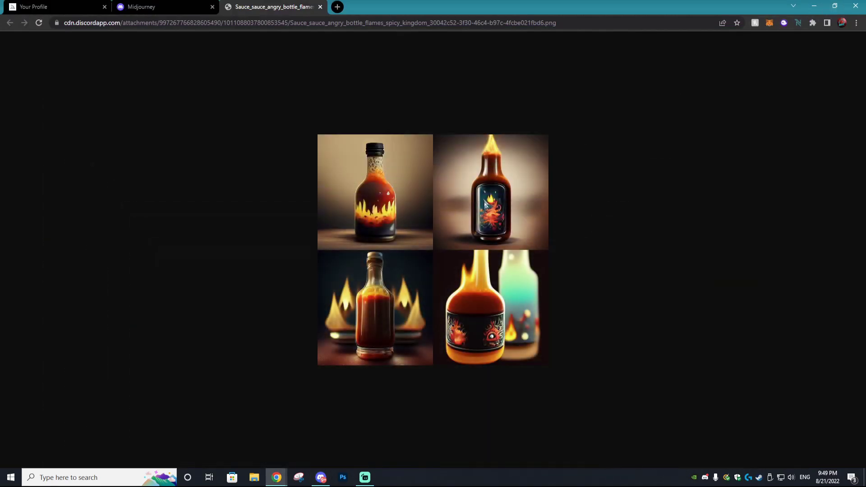
pyautogui.click(144, 7)
pyautogui.click(78, 5)
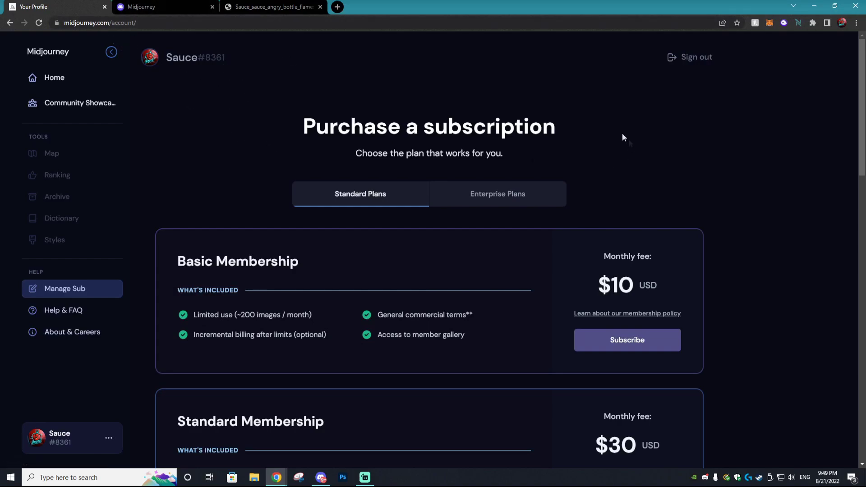
pyautogui.scroll(-4, 588, 301)
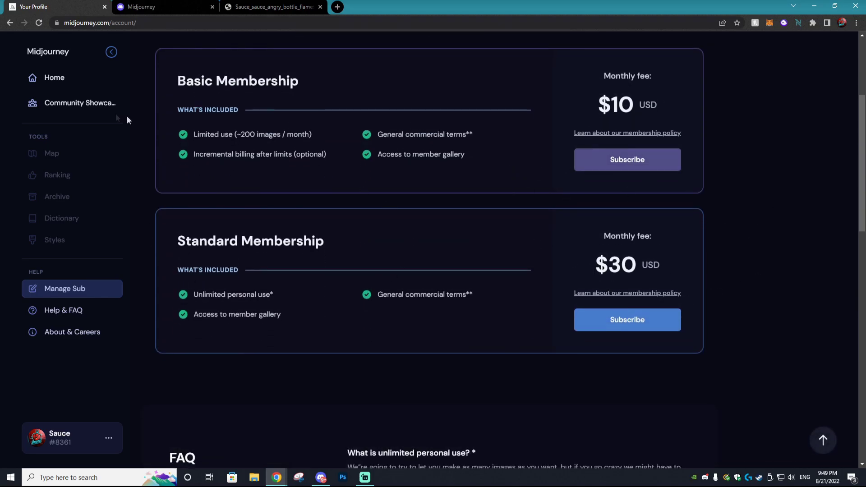
pyautogui.scroll(-6, 322, 178)
pyautogui.scroll(5, 327, 175)
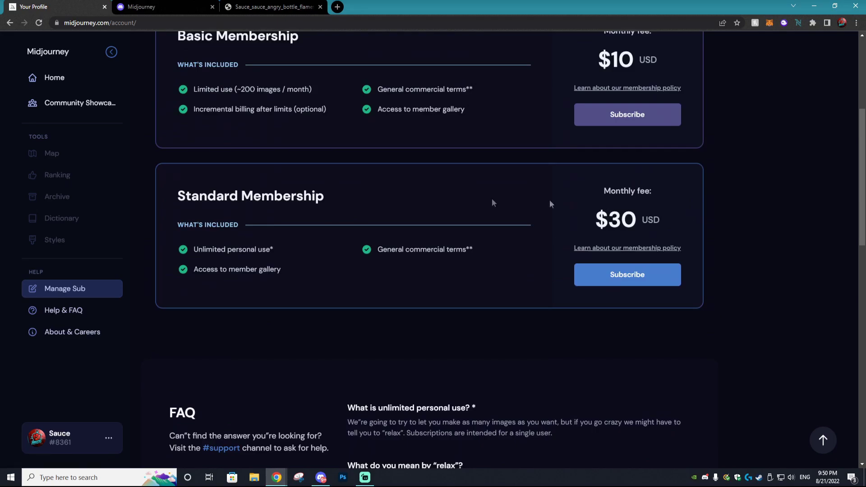
pyautogui.scroll(1, 407, 211)
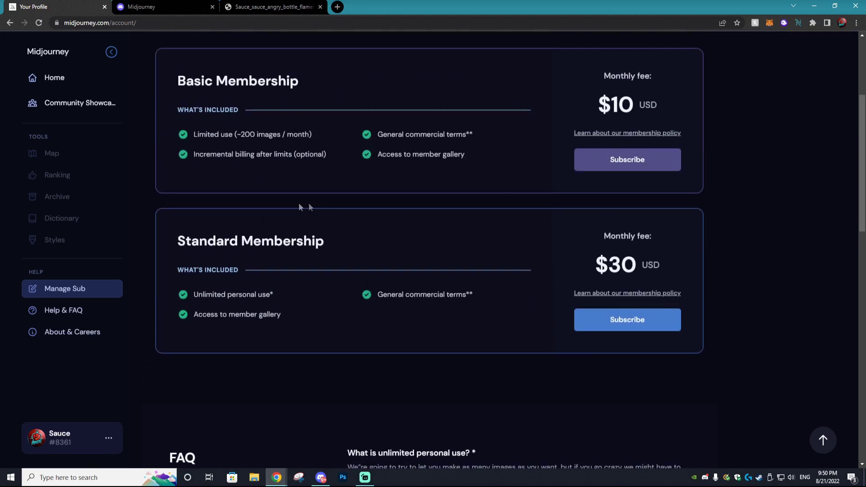